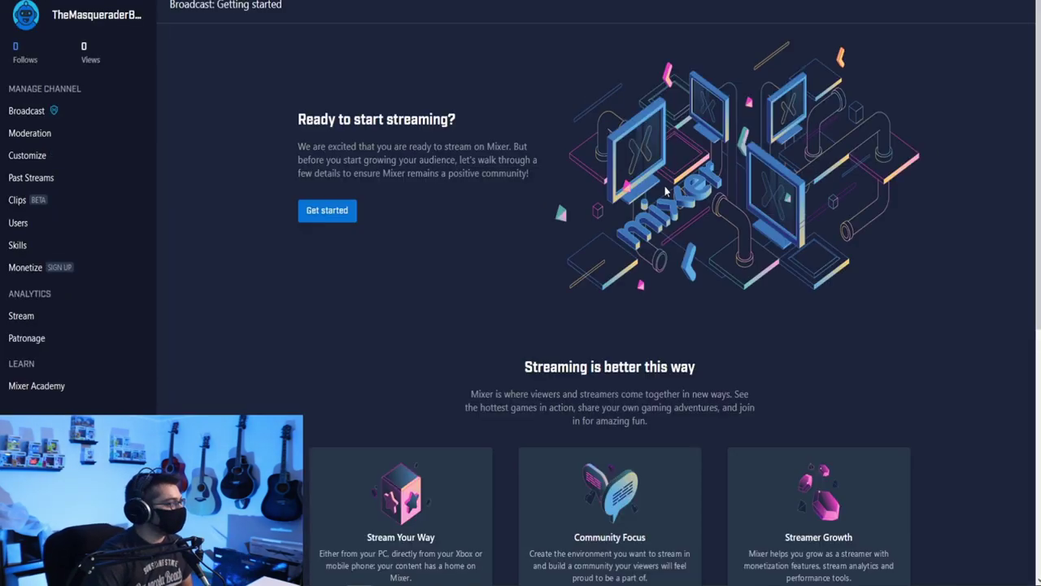
- Open the channel's monetization sign-up and set the Partner Center account country/region to United States
{"action": "left_click", "coordinate": [57, 276]}
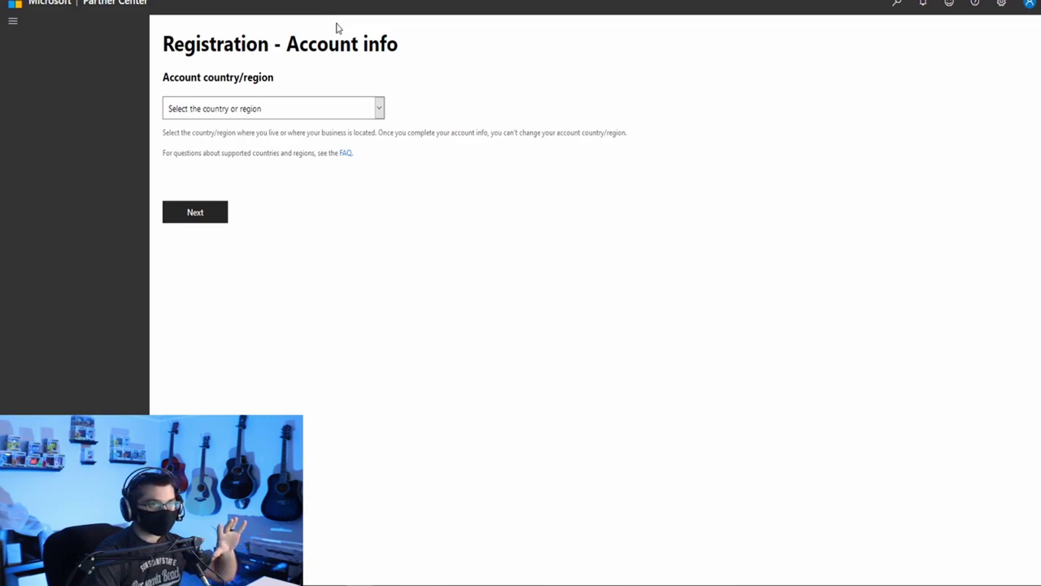
{"action": "left_click", "coordinate": [281, 108]}
{"action": "key", "text": "u"}
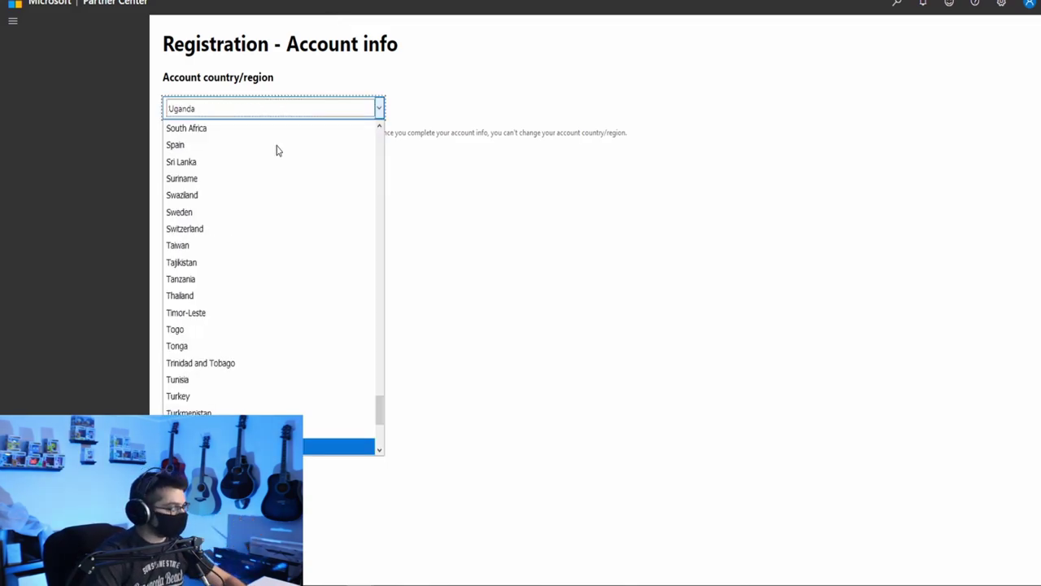
{"action": "scroll", "coordinate": [256, 349], "scroll_direction": "down", "scroll_amount": 4}
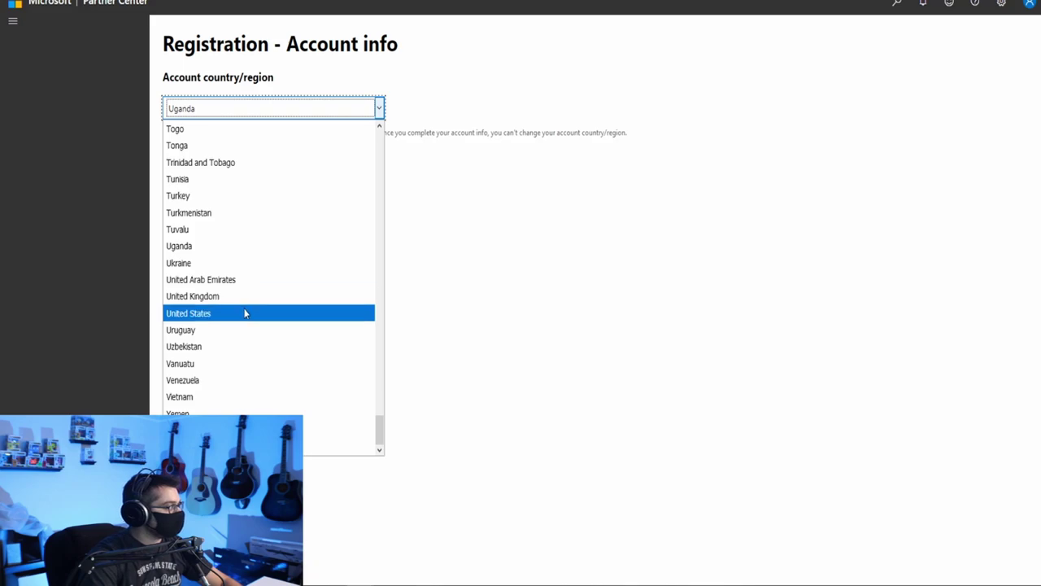
{"action": "left_click", "coordinate": [245, 313]}
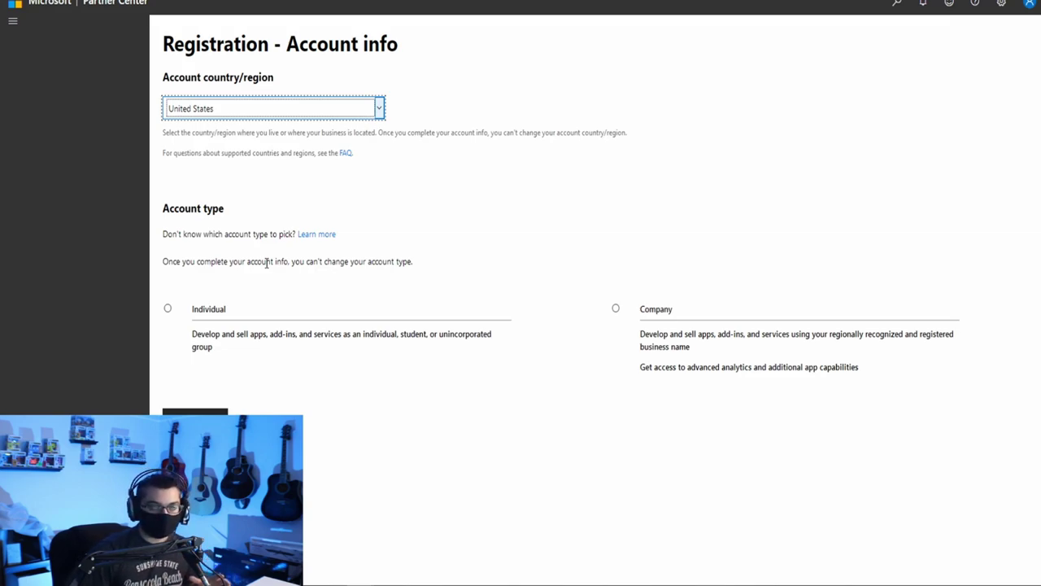
- Choose the Individual account type and enter DrTecTech as the publisher display name
{"action": "left_click", "coordinate": [168, 309]}
{"action": "scroll", "coordinate": [196, 365], "scroll_direction": "down", "scroll_amount": 2}
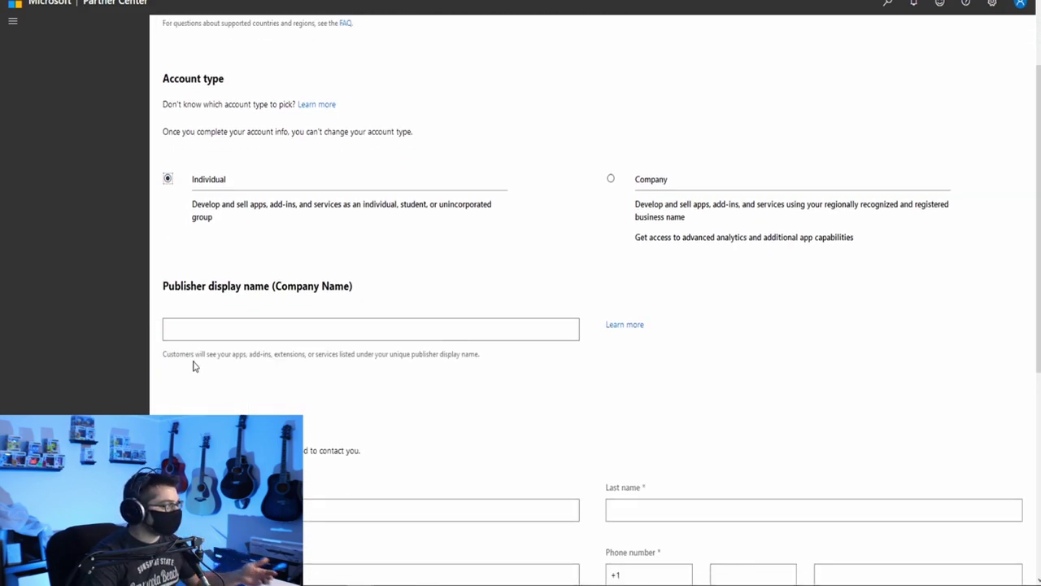
{"action": "left_click", "coordinate": [226, 335]}
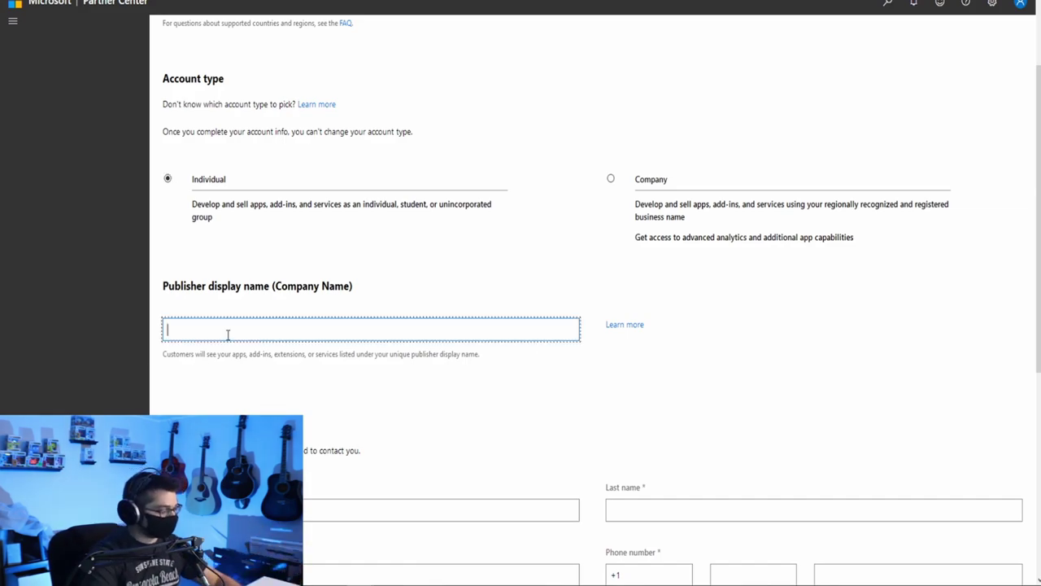
{"action": "type", "text": "DrTecTech"}
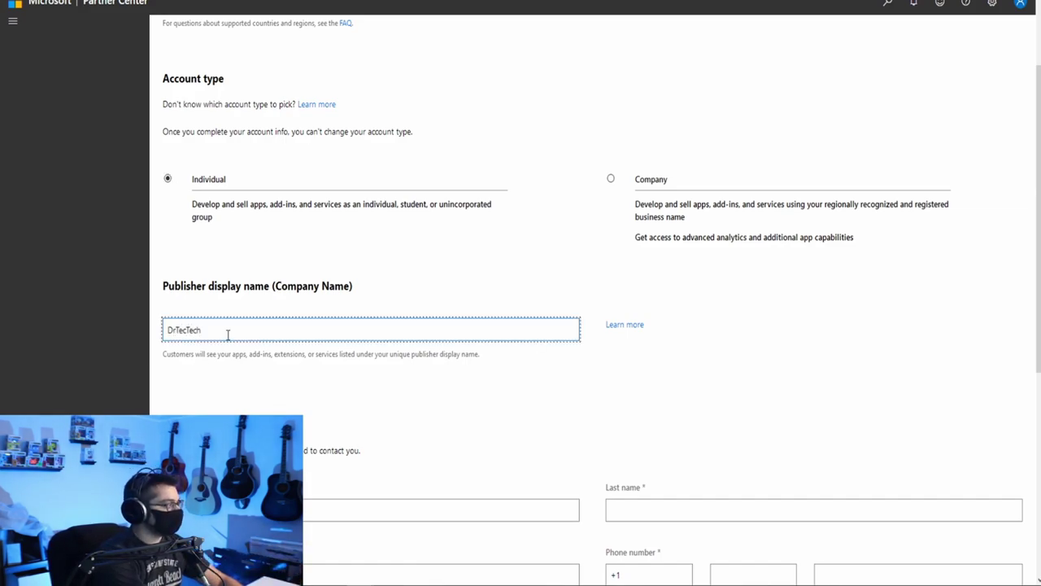
{"action": "key", "text": "Tab"}
{"action": "scroll", "coordinate": [293, 344], "scroll_direction": "down", "scroll_amount": 3}
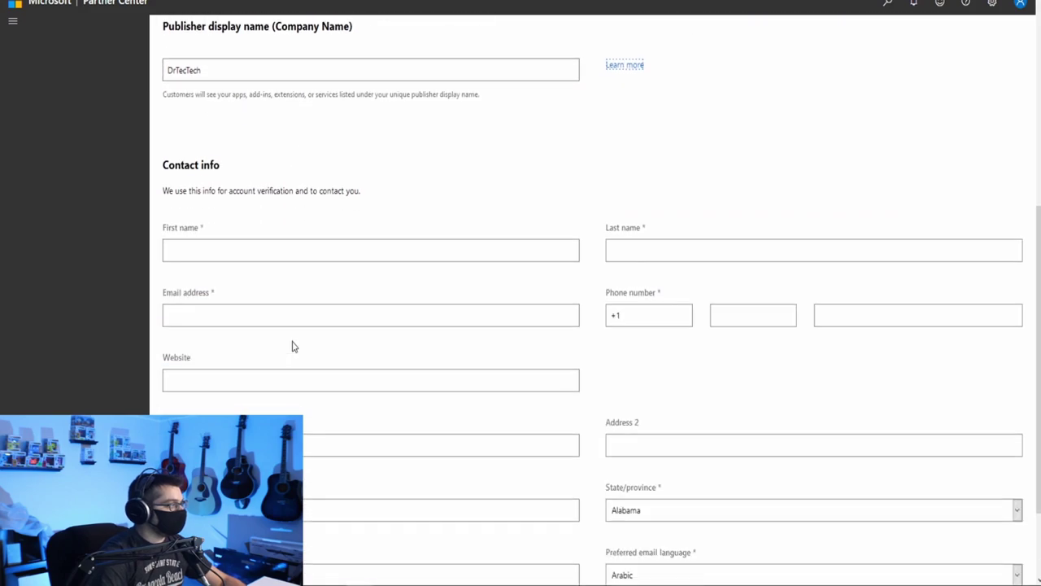
{"action": "scroll", "coordinate": [357, 316], "scroll_direction": "down", "scroll_amount": 1}
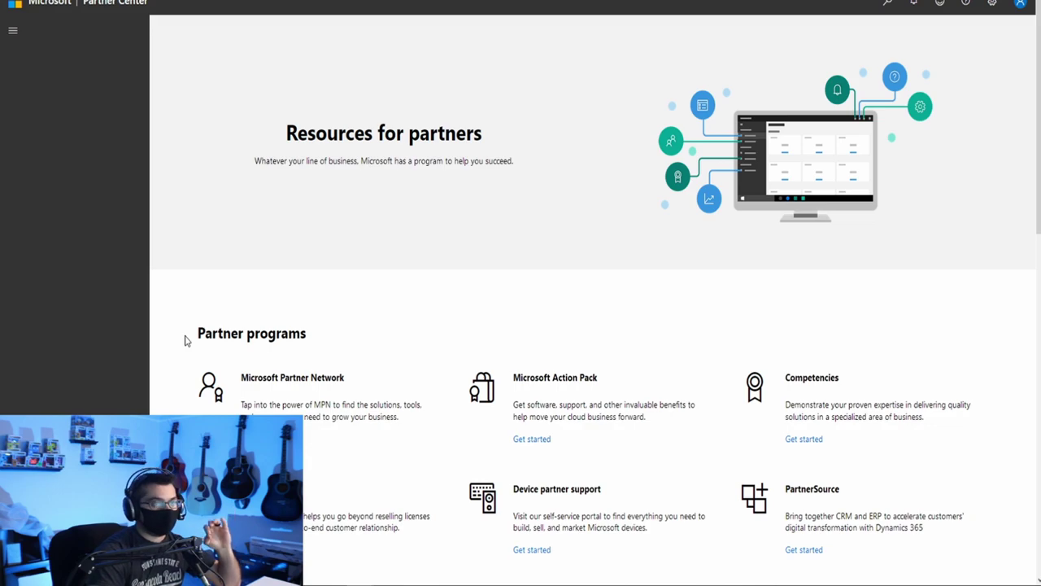
- Switch to the Mixer monetization page and refresh the onboarding task status
{"action": "key", "text": "ctrl+Tab"}
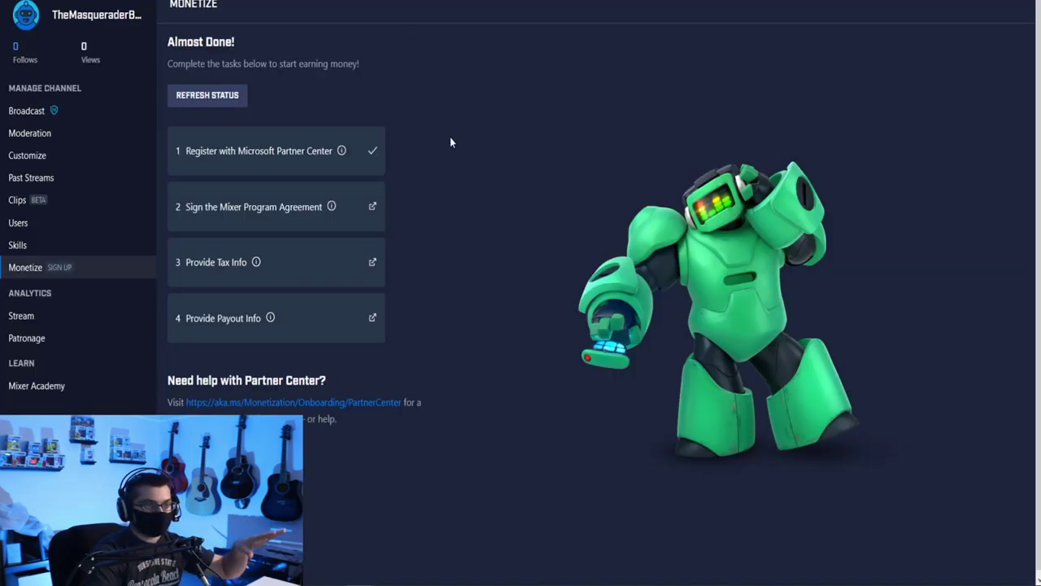
{"action": "key", "text": "F5"}
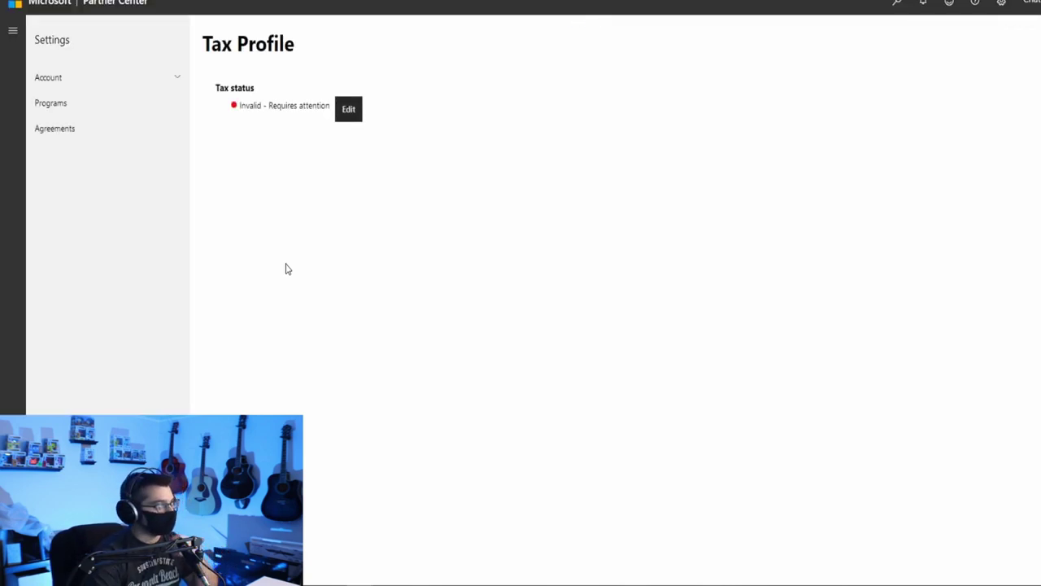
- Edit the tax profile, declare that one of the listed US conditions applies, and continue to the tax form
{"action": "left_click", "coordinate": [355, 121]}
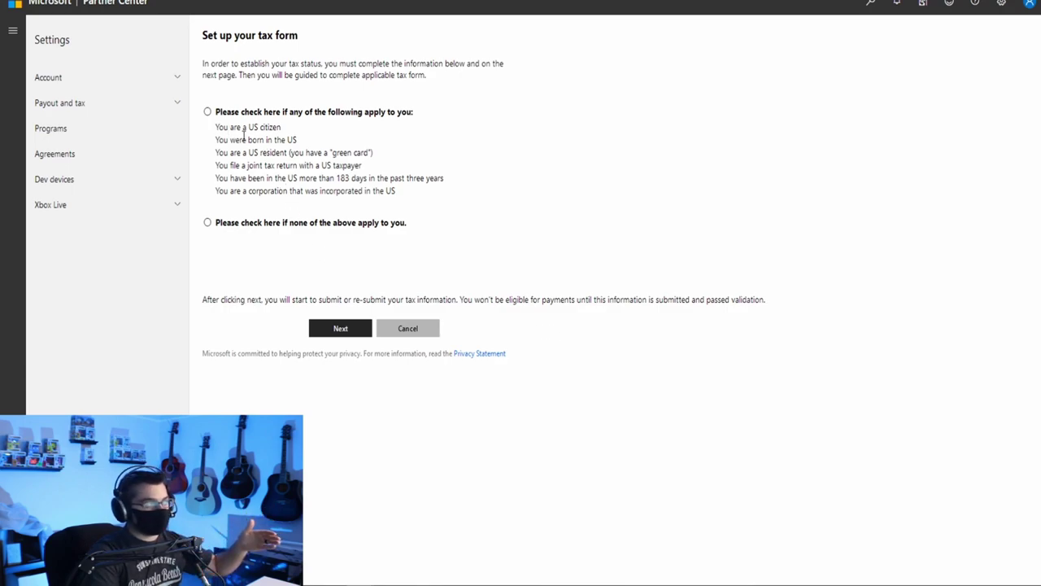
{"action": "left_click_drag", "start_coordinate": [216, 129], "coordinate": [295, 167]}
{"action": "left_click", "coordinate": [324, 173]}
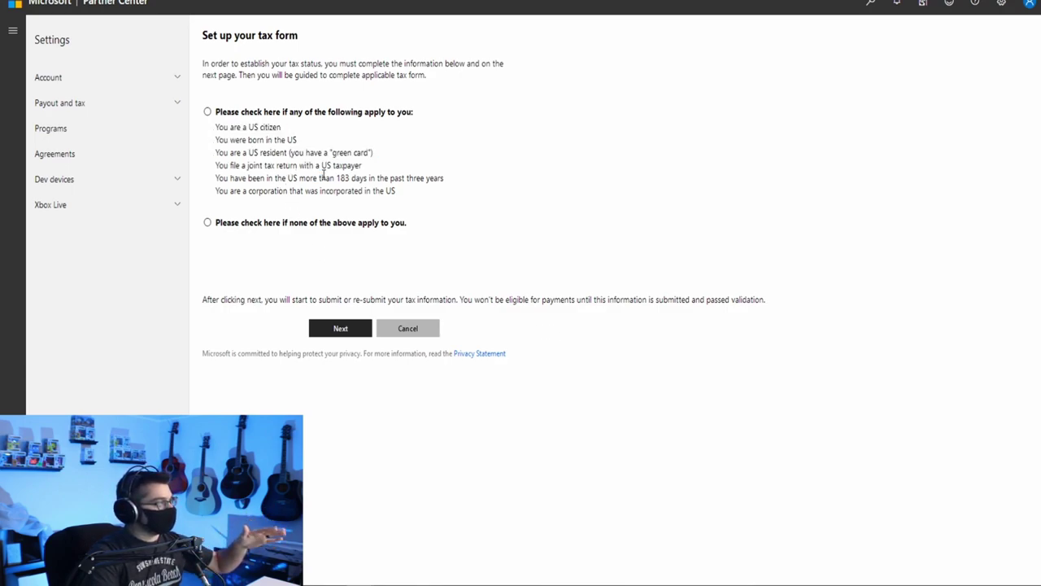
{"action": "left_click", "coordinate": [207, 112]}
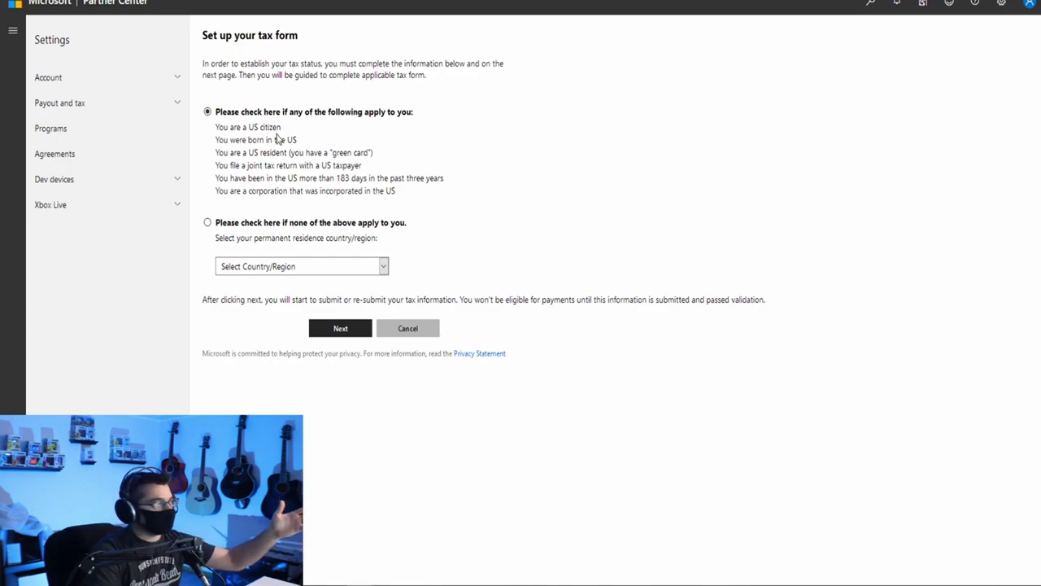
{"action": "left_click", "coordinate": [329, 327]}
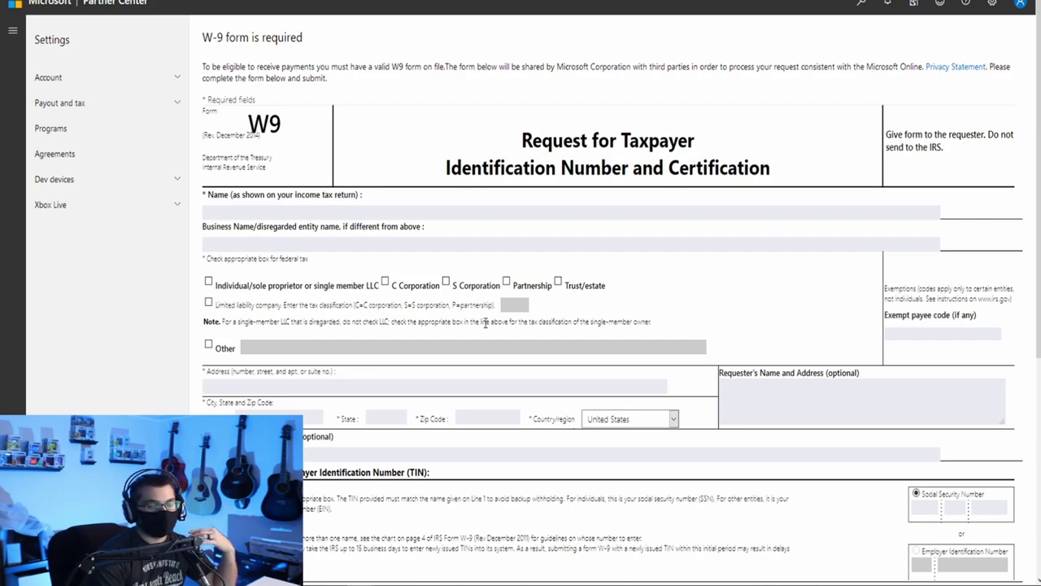
- Examine the W-9 form's name, business name and federal tax classification fields
{"action": "scroll", "coordinate": [515, 301], "scroll_direction": "down", "scroll_amount": 3}
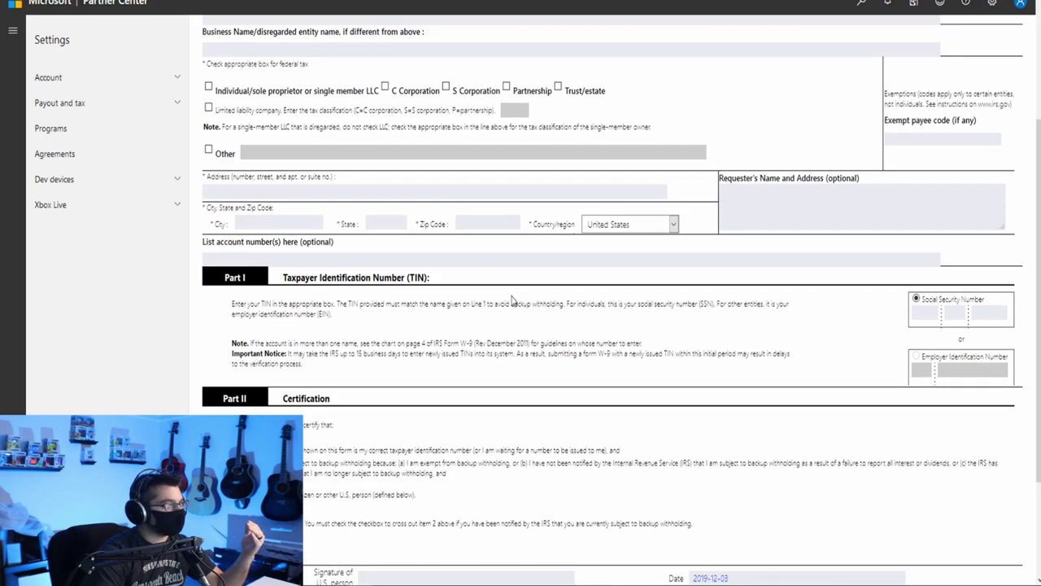
{"action": "scroll", "coordinate": [377, 272], "scroll_direction": "up", "scroll_amount": 3}
{"action": "left_click", "coordinate": [275, 213]}
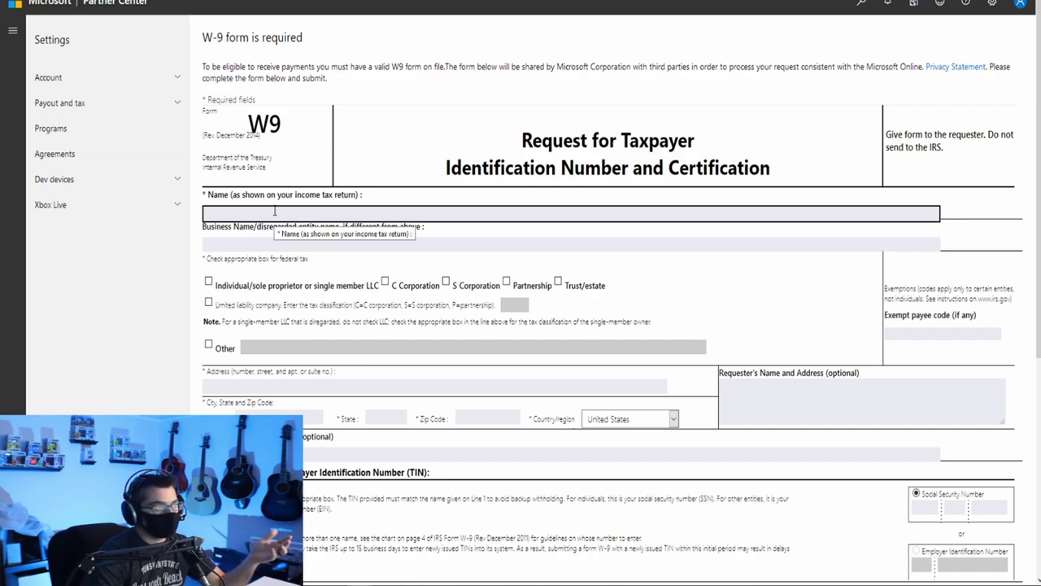
{"action": "left_click", "coordinate": [275, 242]}
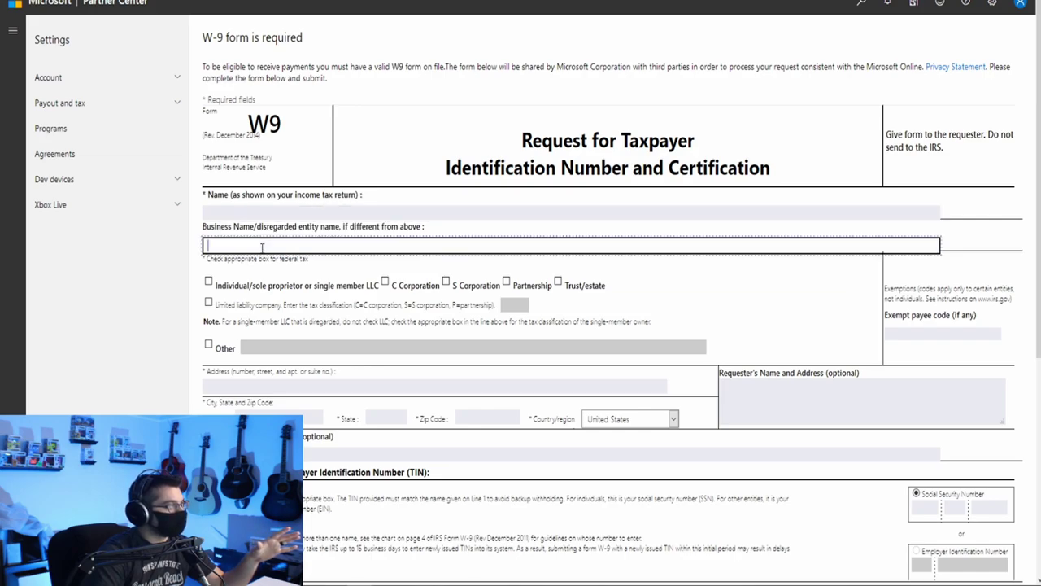
{"action": "left_click_drag", "start_coordinate": [216, 229], "coordinate": [284, 235]}
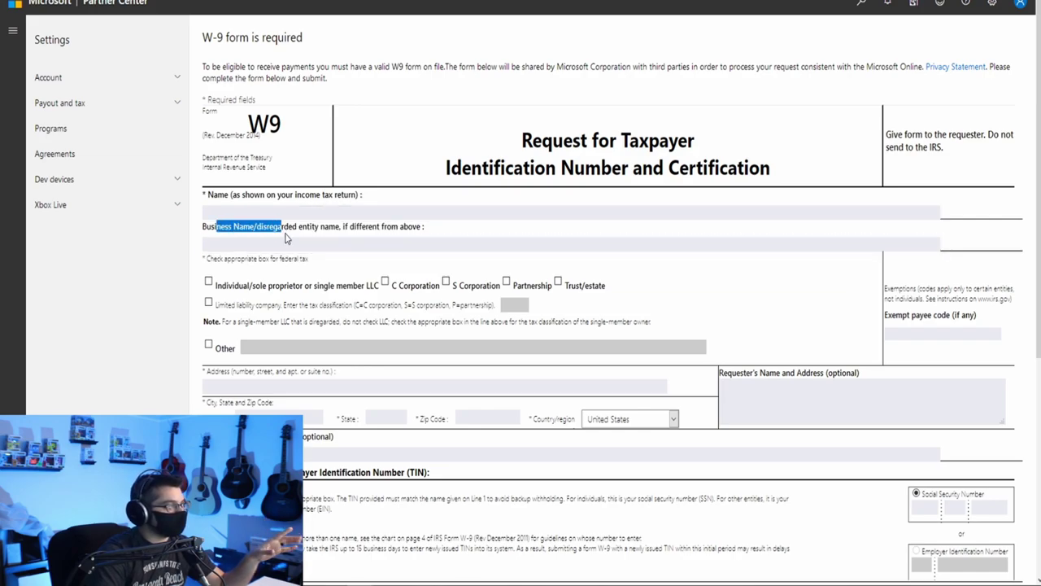
{"action": "key", "text": "shift+Tab"}
{"action": "key", "text": "Tab"}
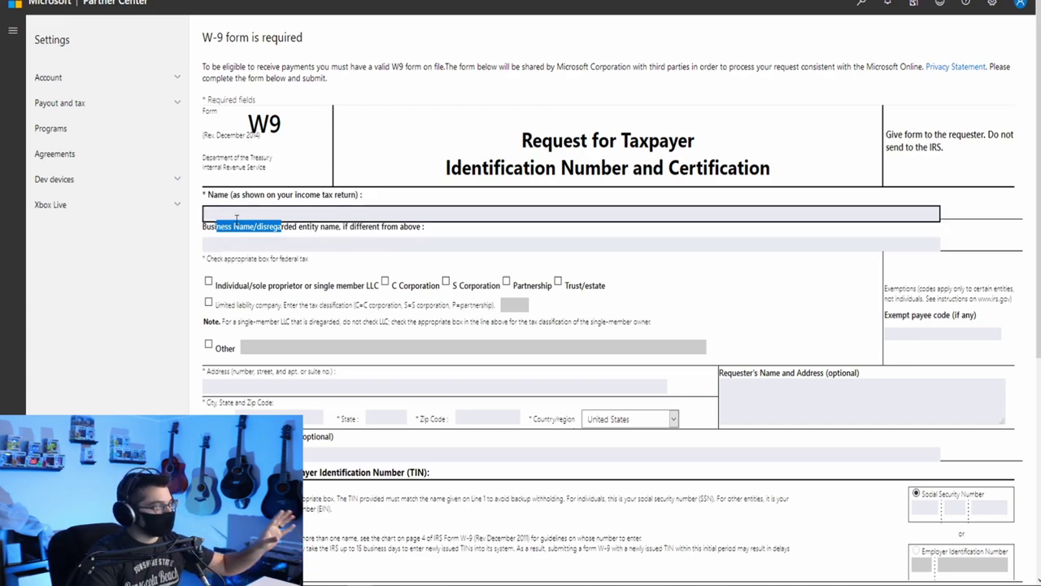
{"action": "left_click", "coordinate": [234, 295]}
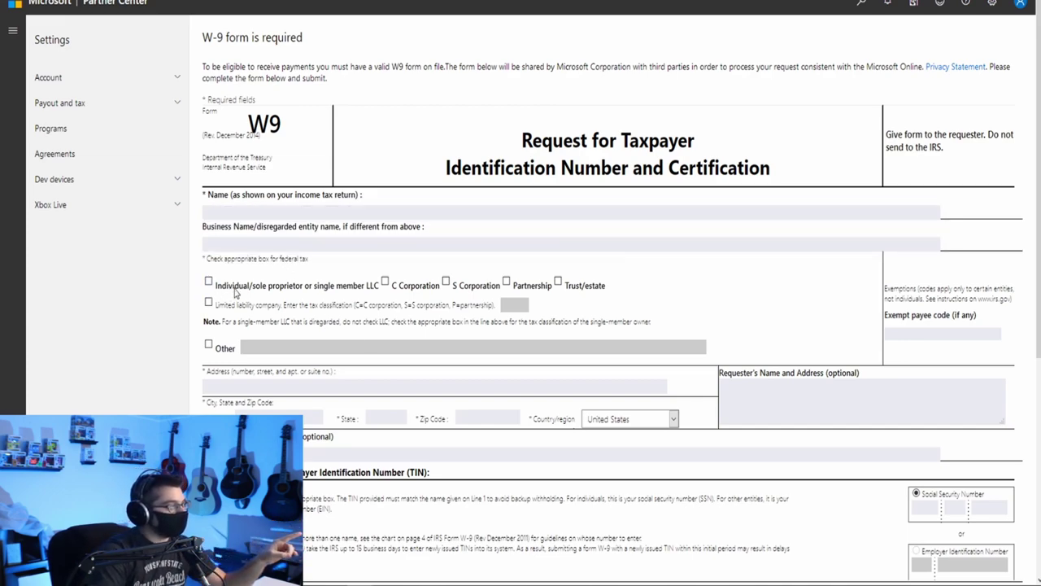
{"action": "mouse_move", "coordinate": [234, 294]}
{"action": "left_mouse_down"}
{"action": "mouse_move", "coordinate": [379, 289]}
{"action": "mouse_move", "coordinate": [216, 287]}
{"action": "left_mouse_up"}
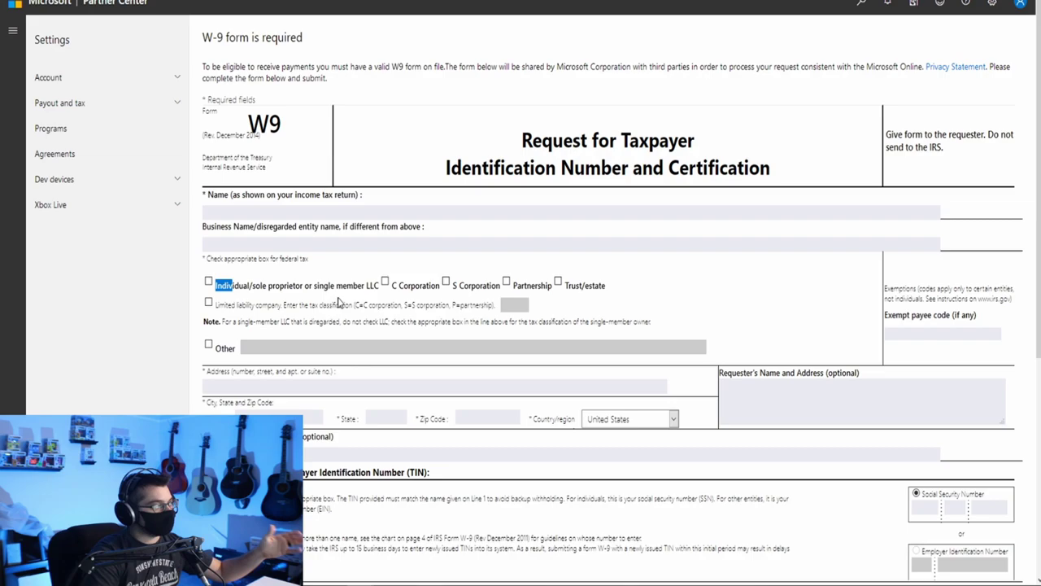
- Review the W-9 form's address, Social Security and Employer Identification Number fields, and the certification section
{"action": "scroll", "coordinate": [240, 373], "scroll_direction": "down", "scroll_amount": 1}
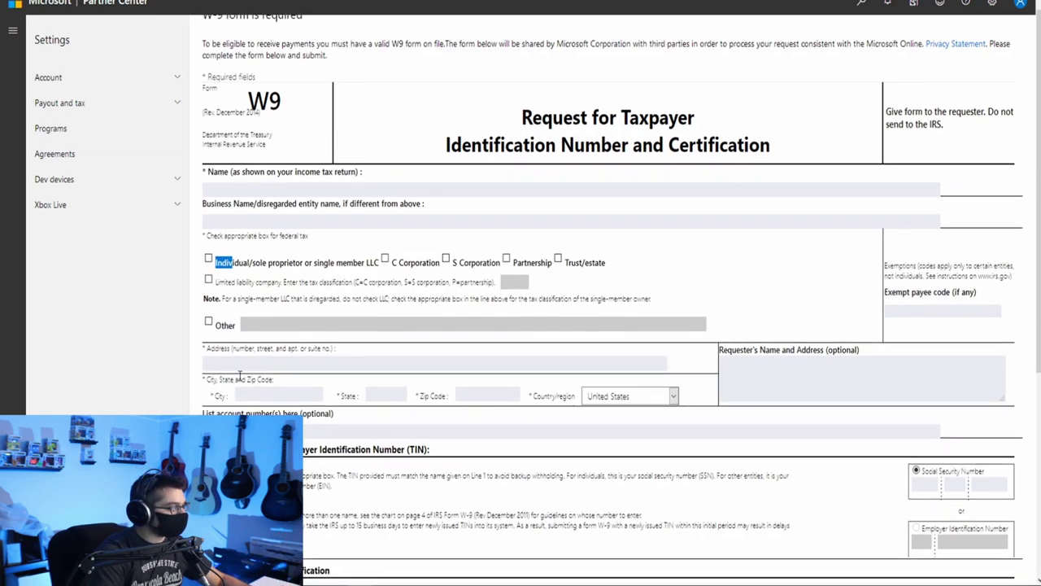
{"action": "left_click", "coordinate": [249, 325]}
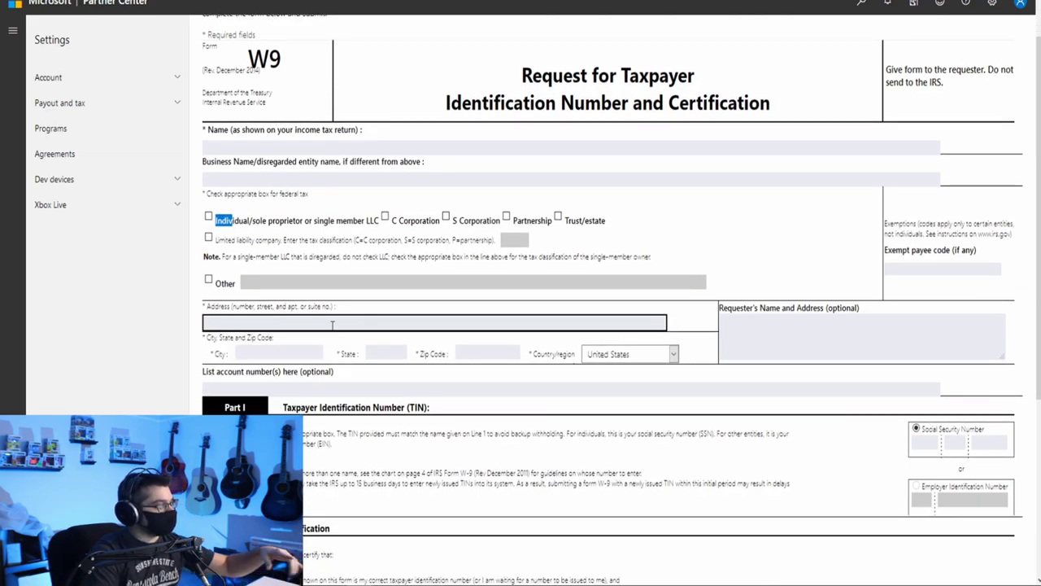
{"action": "scroll", "coordinate": [533, 333], "scroll_direction": "down", "scroll_amount": 2}
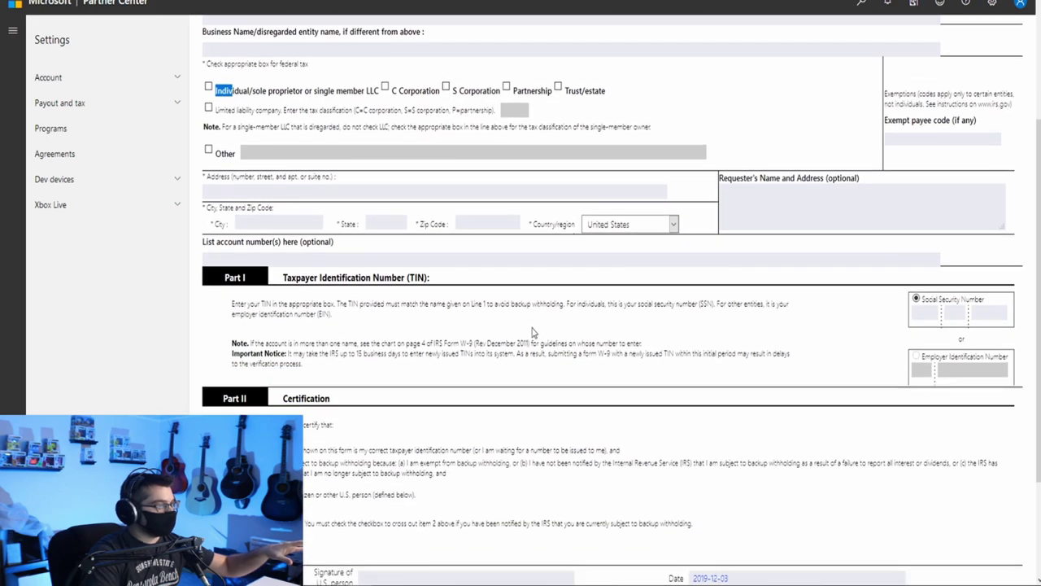
{"action": "left_click", "coordinate": [931, 316]}
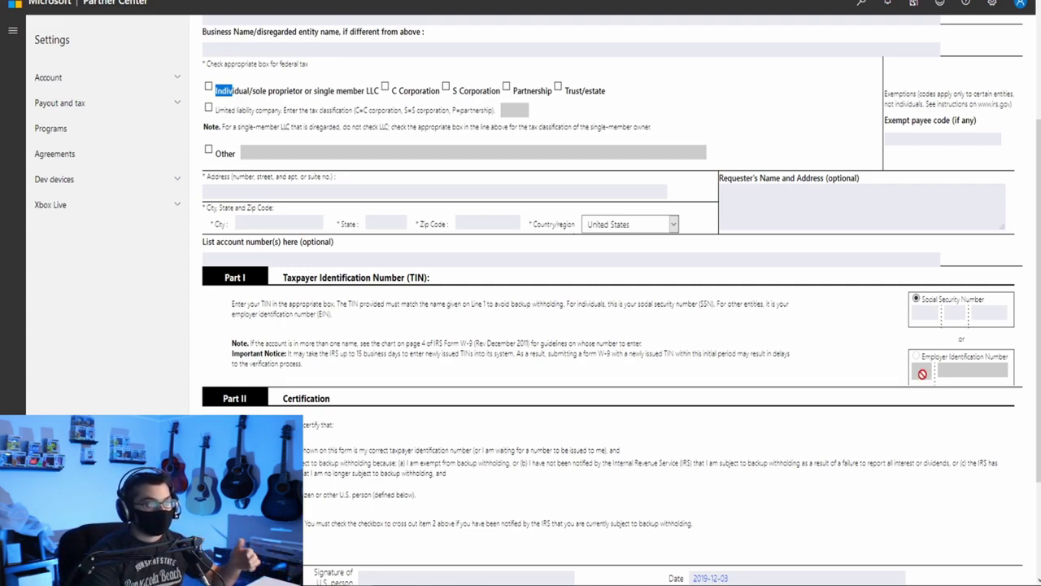
{"action": "left_click_drag", "start_coordinate": [933, 358], "coordinate": [1012, 356]}
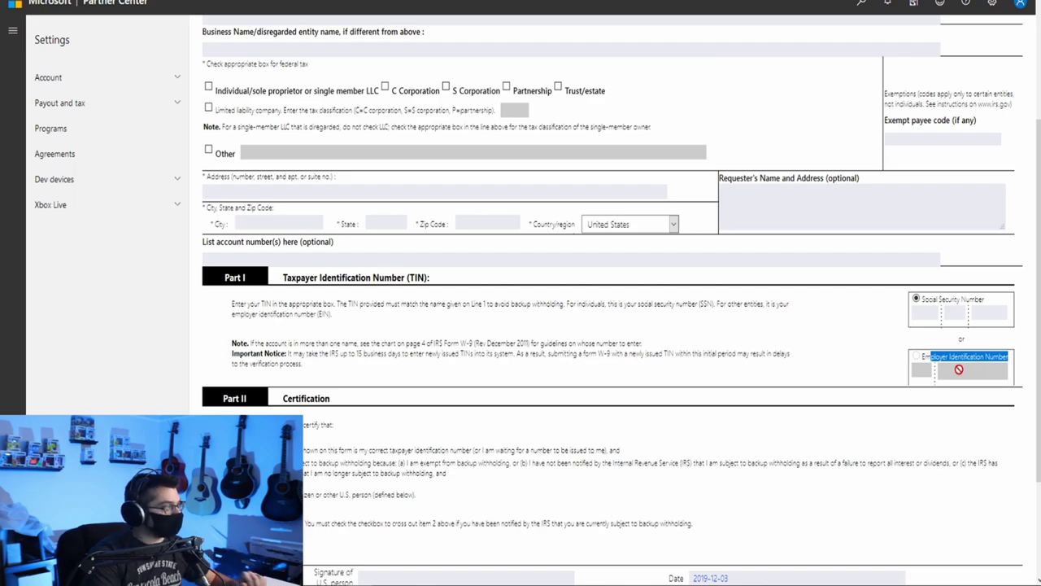
{"action": "scroll", "coordinate": [935, 375], "scroll_direction": "down", "scroll_amount": 2}
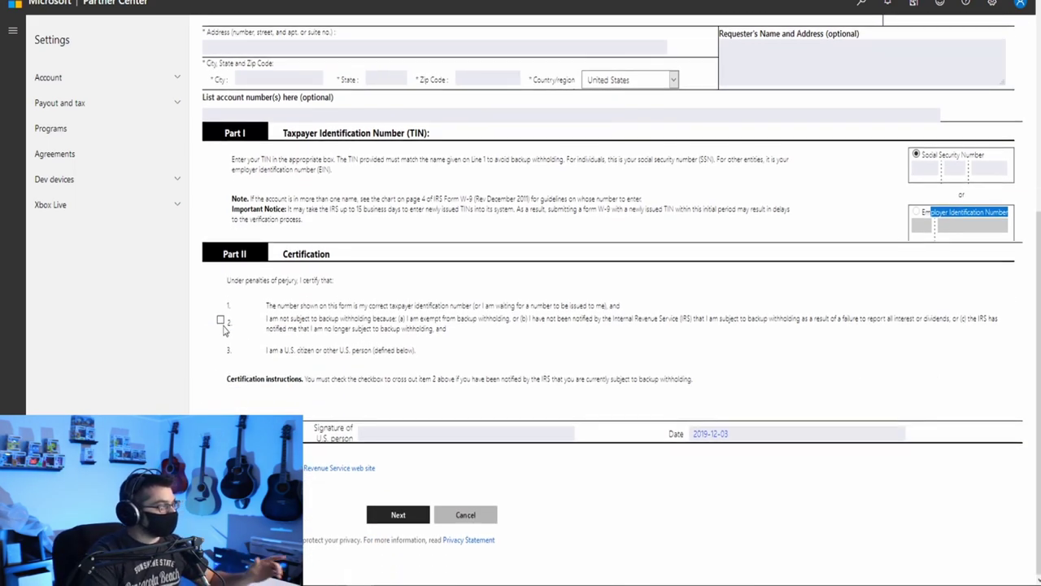